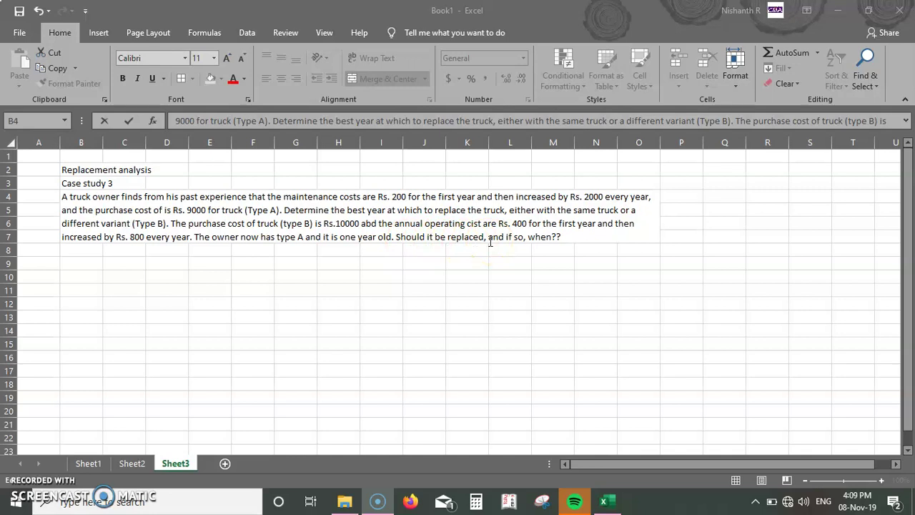
# Step: Bring the workbook with Sheet3's title and problem statement back into focus
pyautogui.click(83, 266)
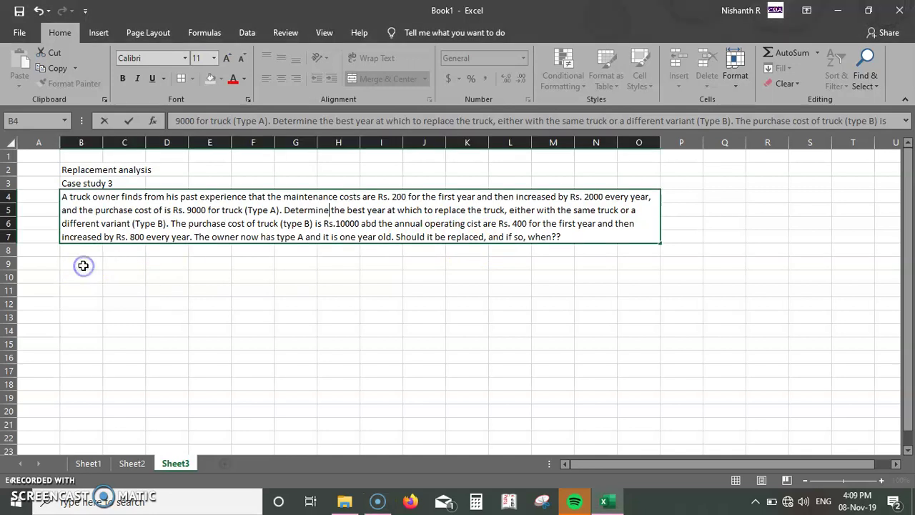
# Step: Enter the label 'Solution' in cell B9
pyautogui.click(83, 266)
pyautogui.write('Solution')
pyautogui.press('Return')
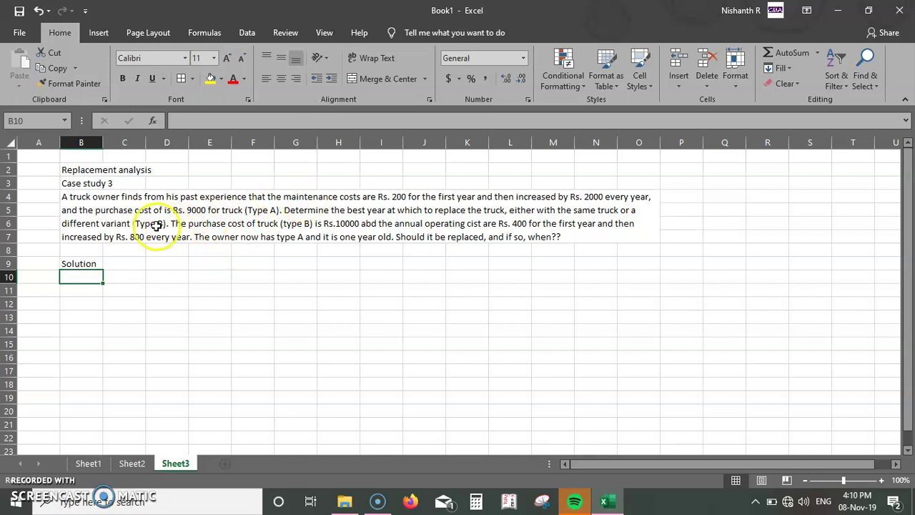
# Step: Enter headers Year, investment cost, Running cost, Cum(RC), Total Cost, Avg Annual Cost across B11:G11
pyautogui.click(85, 289)
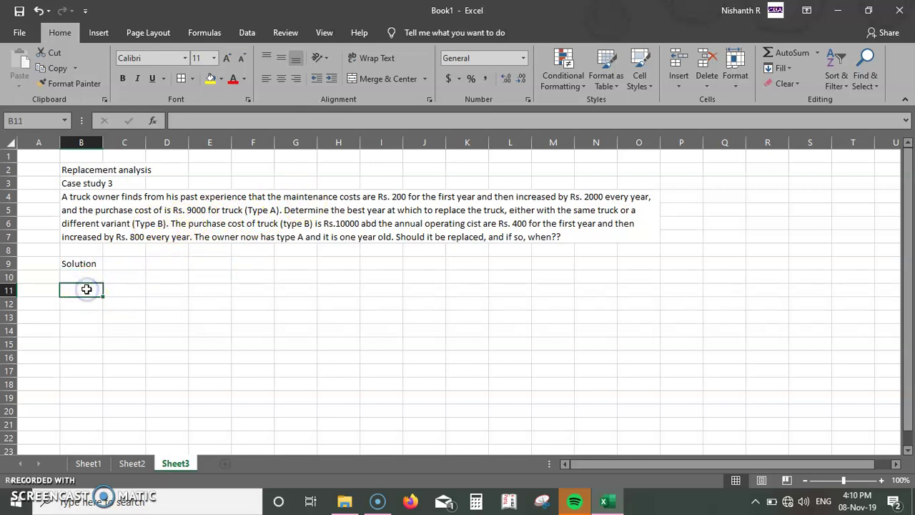
pyautogui.write('Year')
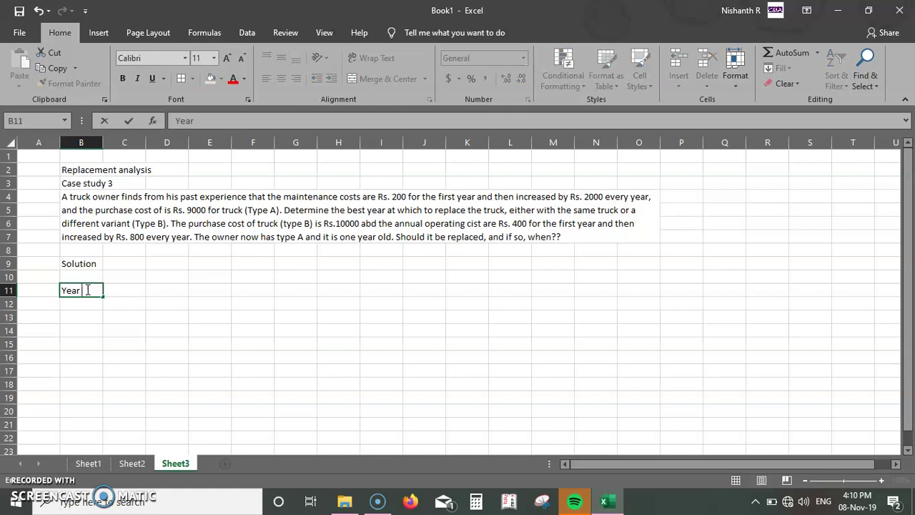
pyautogui.press('Tab')
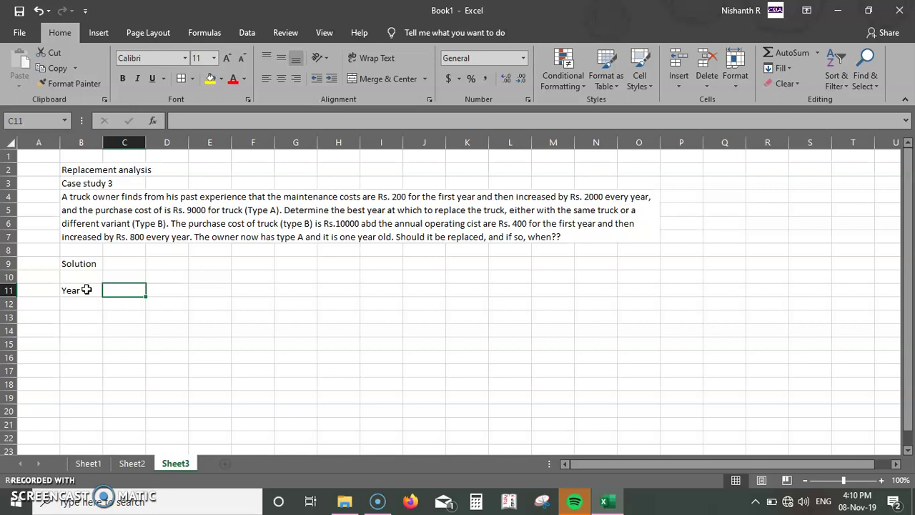
pyautogui.write('invest')
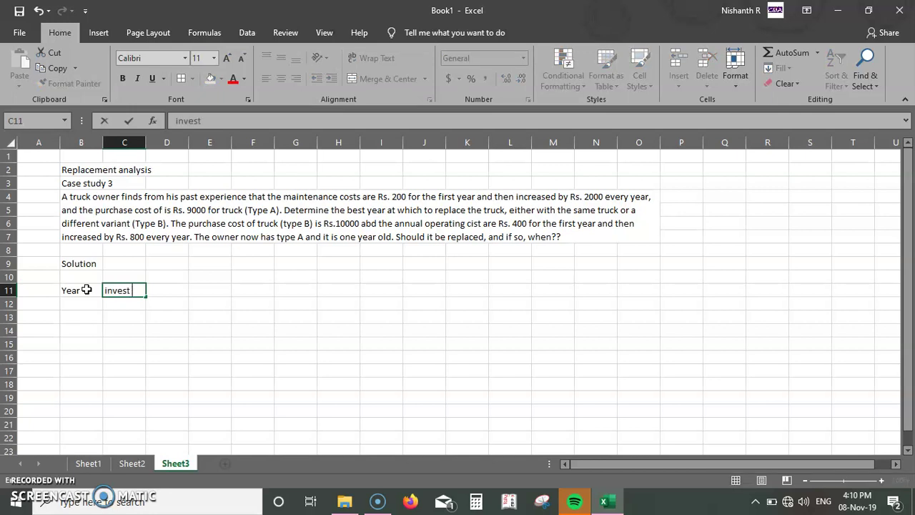
pyautogui.write('ment cost')
pyautogui.press('Tab')
pyautogui.write('R')
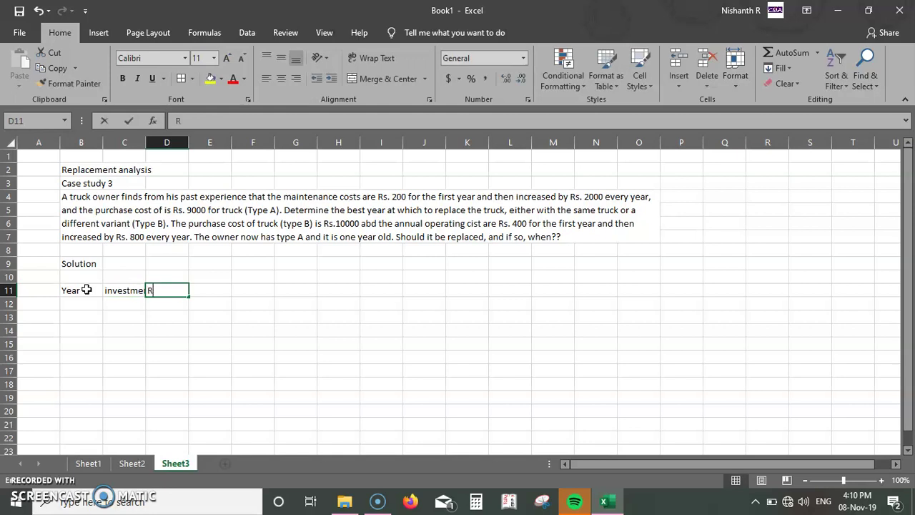
pyautogui.write('unning cost')
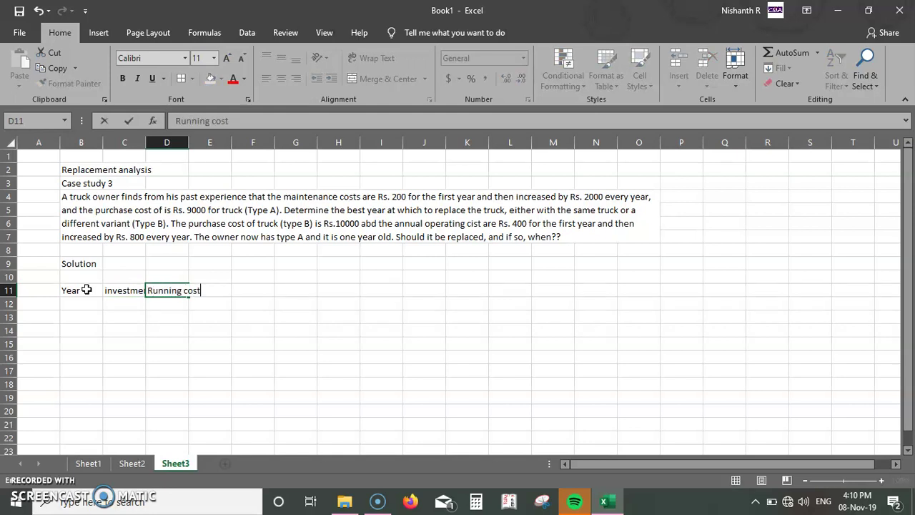
pyautogui.press('Tab')
pyautogui.write('C')
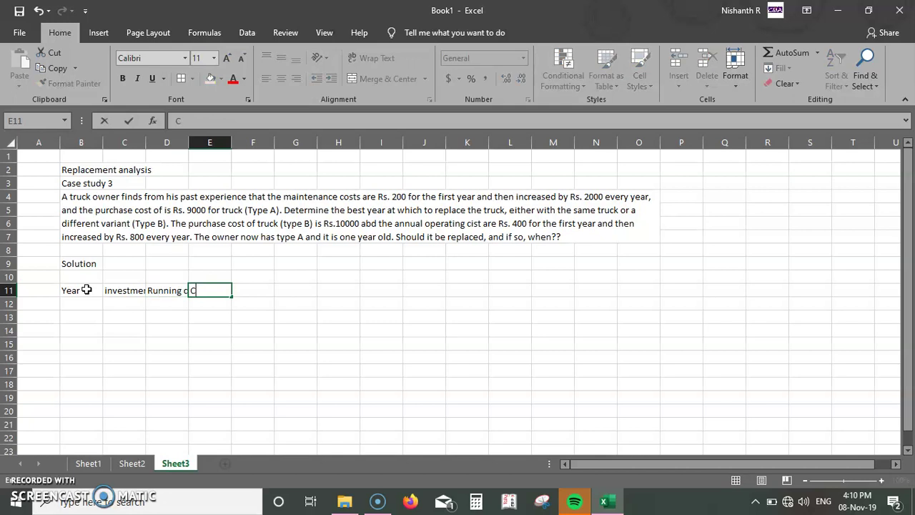
pyautogui.write('um(RC)')
pyautogui.press('Tab')
pyautogui.write('Total Cost')
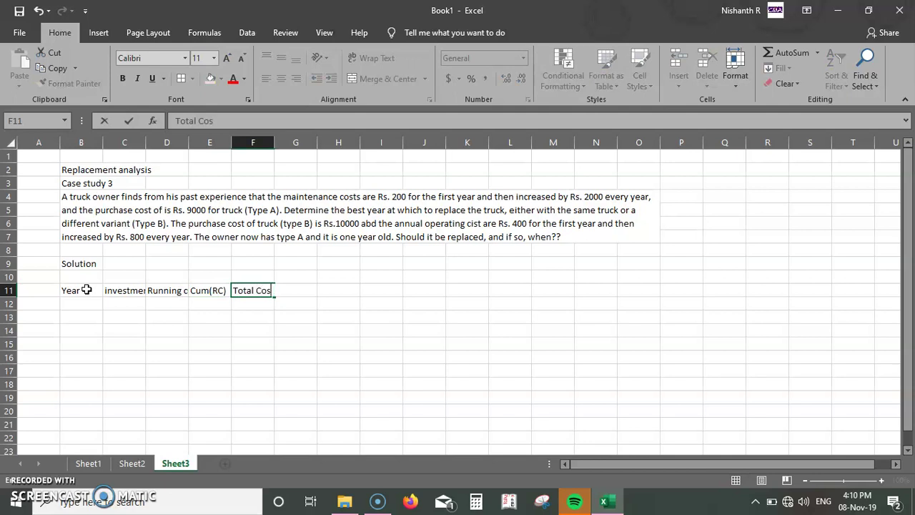
pyautogui.press('Tab')
pyautogui.write('Avg')
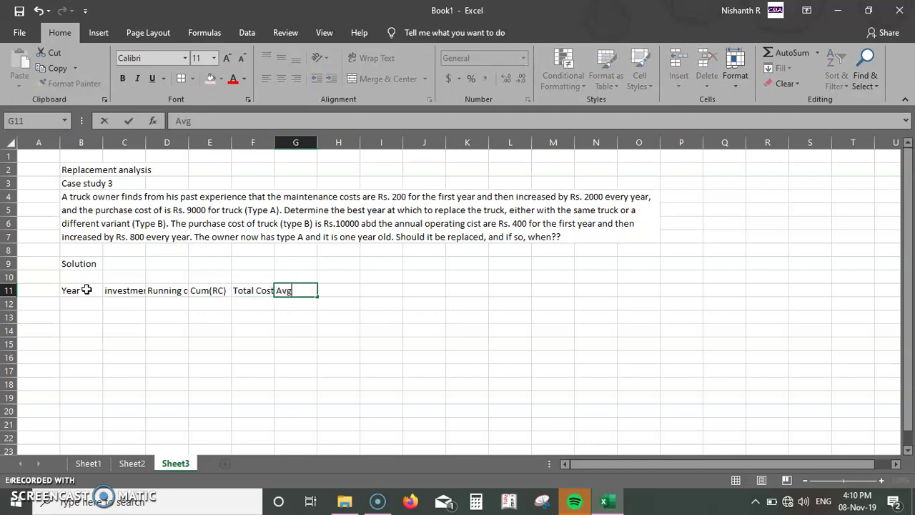
pyautogui.write(' Annual Cost')
pyautogui.press('Return')
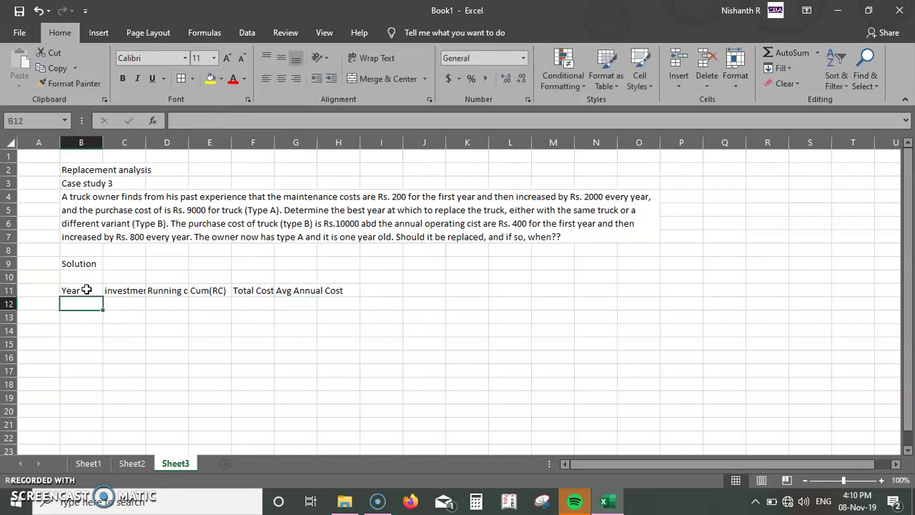
pyautogui.click(84, 290)
# Step: Label the tables 'Type A' in B10 and 'Type B' in J10
pyautogui.click(87, 277)
pyautogui.write('Type A')
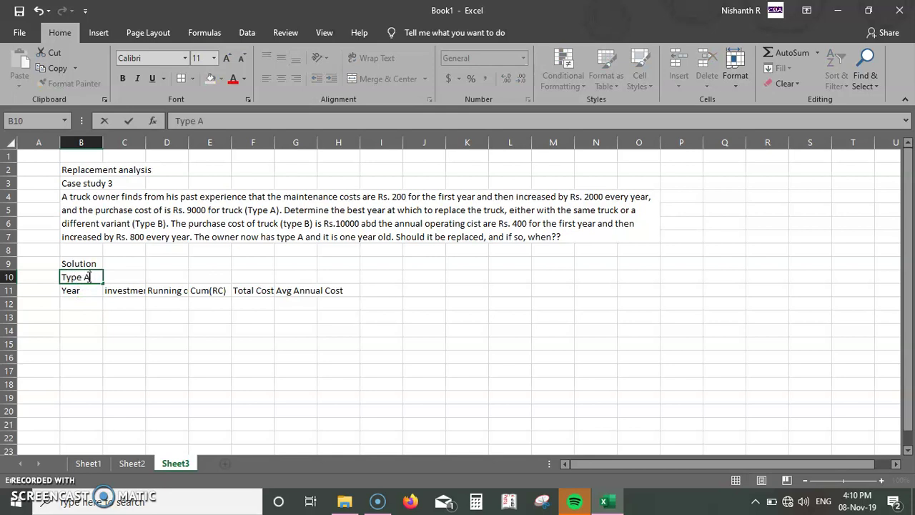
pyautogui.press('Right')
pyautogui.press('Right')
pyautogui.press('Right')
pyautogui.press('Right')
pyautogui.press('Right')
pyautogui.press('Right')
pyautogui.press('Right')
pyautogui.press('Right')
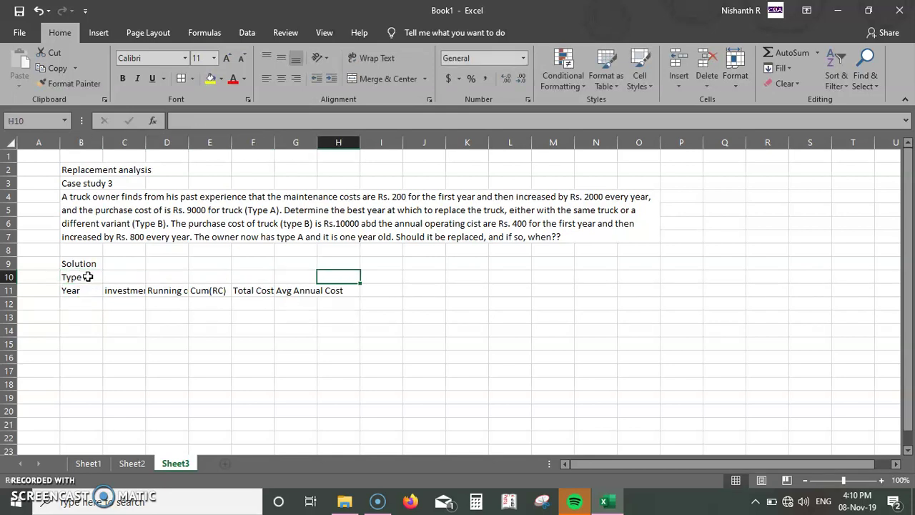
pyautogui.write('Typ')
pyautogui.press('BackSpace')
pyautogui.write('pe B')
pyautogui.press('Return')
# Step: Copy the B11:G11 header row into J11 for the Type B table
pyautogui.press('Left')
pyautogui.press('Left')
pyautogui.press('Left')
pyautogui.press('Left')
pyautogui.press('Left')
pyautogui.press('Left')
pyautogui.press('Left')
pyautogui.press('Left')
pyautogui.hotkey('shift', 'Right')
pyautogui.hotkey('shift', 'Right')
pyautogui.hotkey('shift', 'Right')
pyautogui.hotkey('shift', 'Right')
pyautogui.hotkey('shift', 'Right')
pyautogui.hotkey('shift', 'Right')
pyautogui.hotkey('shift', 'Left')
pyautogui.hotkey('ctrl', 'c')
pyautogui.hotkey('ctrl', 'v')
pyautogui.hotkey('ctrl', 'c')
pyautogui.press('Right')
pyautogui.press('Right')
pyautogui.press('Right')
pyautogui.press('Right')
pyautogui.press('Right')
pyautogui.press('Right')
pyautogui.press('Right')
pyautogui.press('Right')
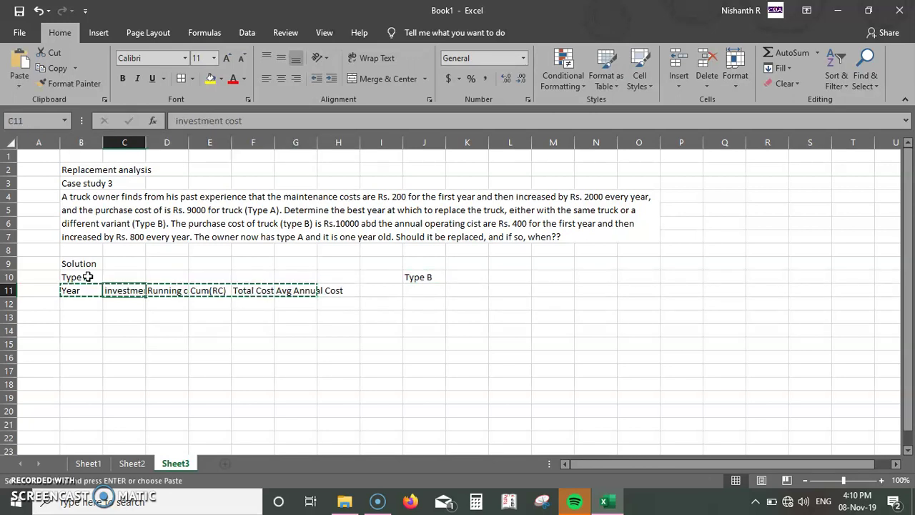
pyautogui.hotkey('ctrl', 'v')
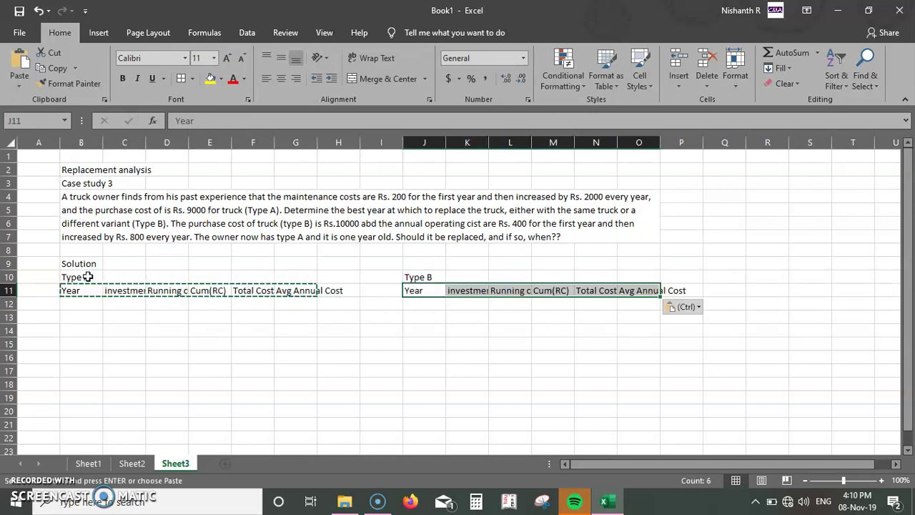
pyautogui.click(81, 303)
pyautogui.click(26, 486)
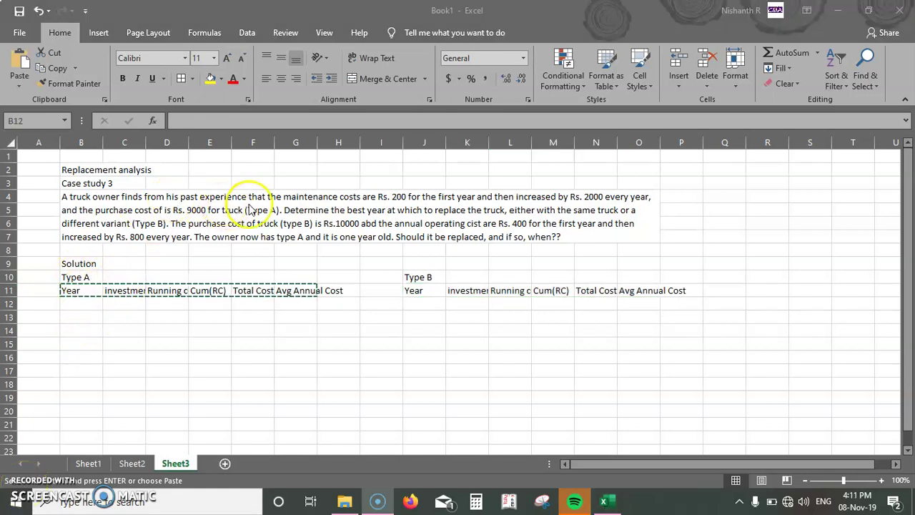
# Step: Fill the Type A Year column B12:B16 with 1, 2, 3, 4, 5
pyautogui.click(90, 304)
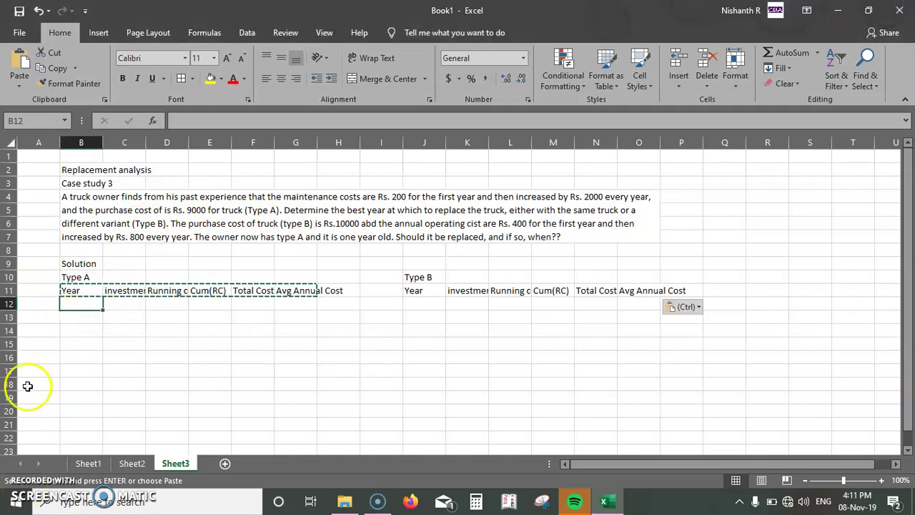
pyautogui.write('1')
pyautogui.press('Return')
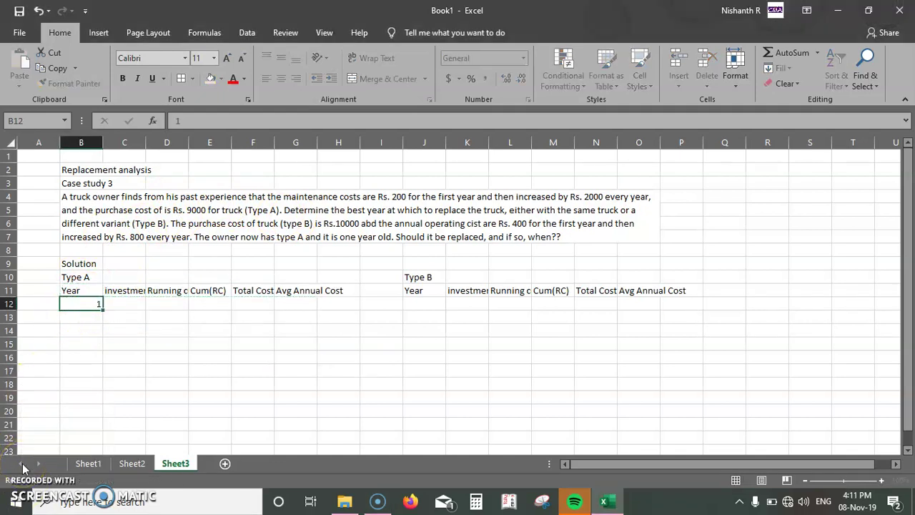
pyautogui.write('2')
pyautogui.press('Return')
pyautogui.write('3')
pyautogui.press('Return')
pyautogui.write('4')
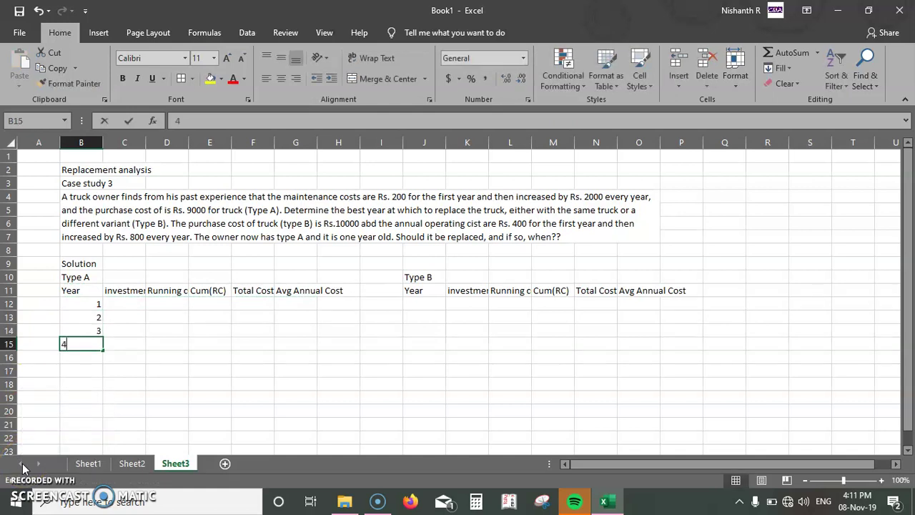
pyautogui.press('Return')
pyautogui.write('5')
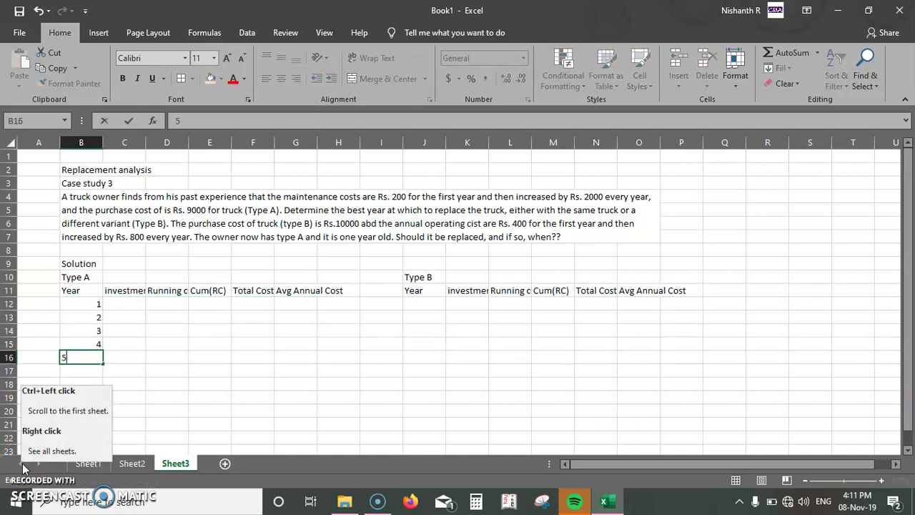
pyautogui.press('Return')
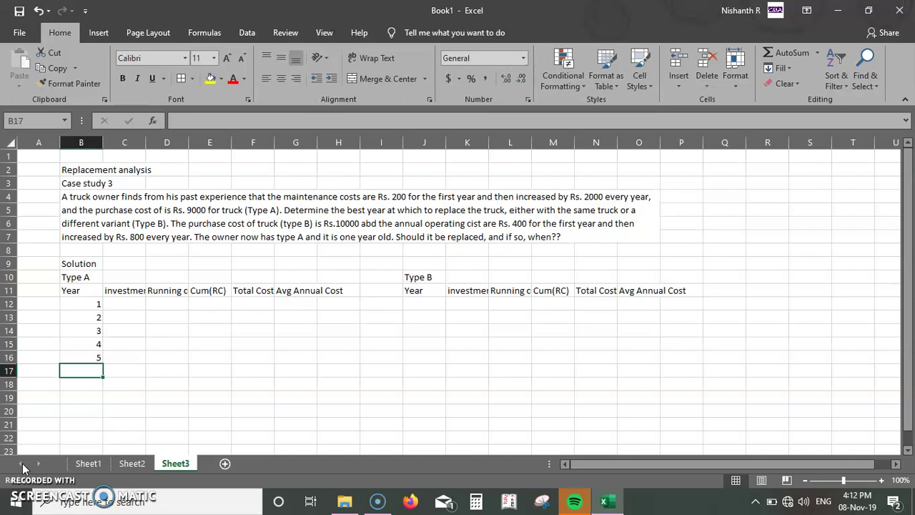
pyautogui.click(93, 357)
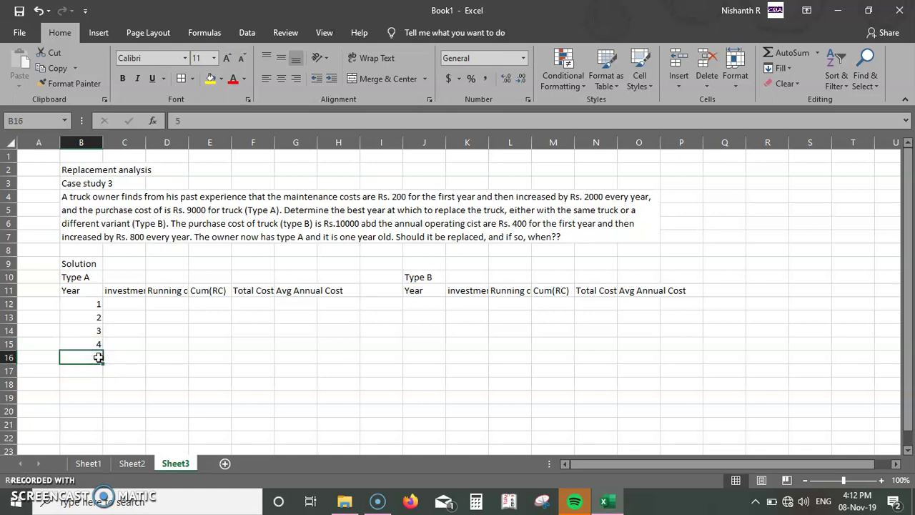
# Step: Apply Wrap Text to the table headers and resize the columns
pyautogui.click(129, 304)
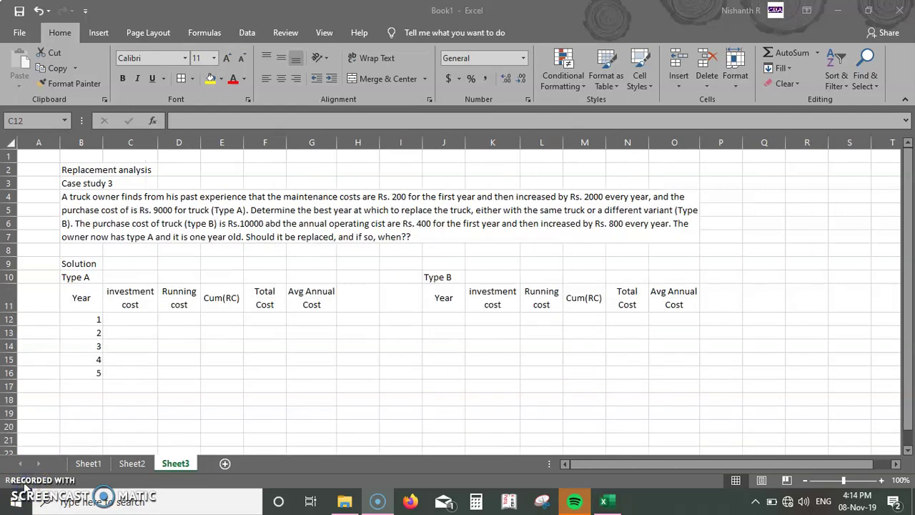
pyautogui.click(159, 352)
pyautogui.click(140, 318)
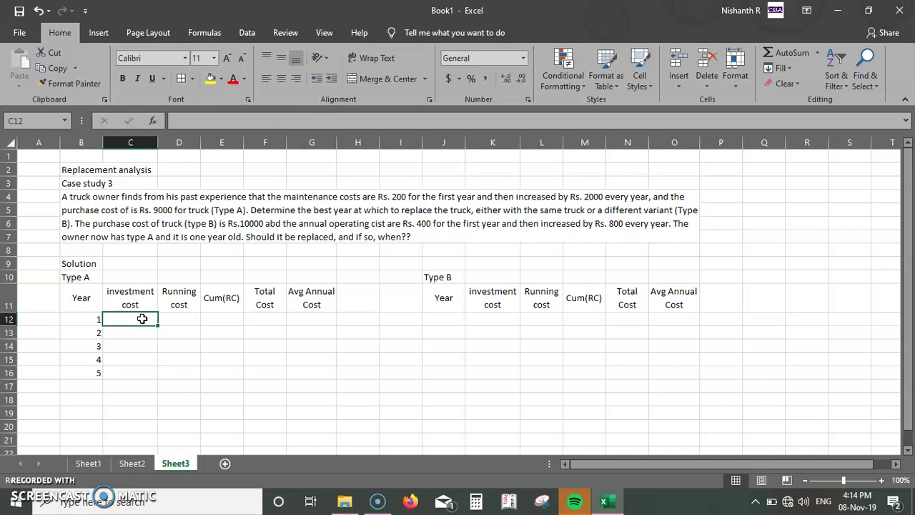
# Step: Enter 9000 as the Type A investment cost for years 1 through 4
pyautogui.write('9000')
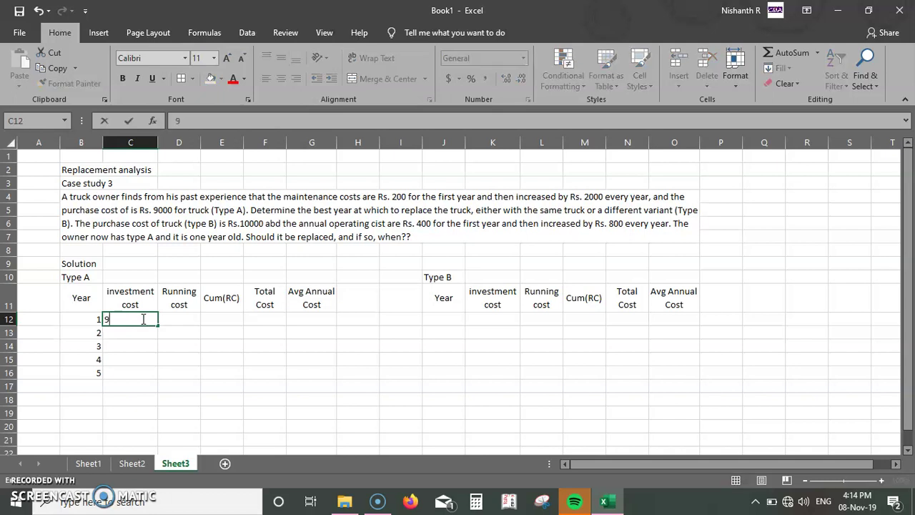
pyautogui.press('Return')
pyautogui.write('9000')
pyautogui.press('Return')
pyautogui.write('9000')
pyautogui.press('Return')
pyautogui.write('9000')
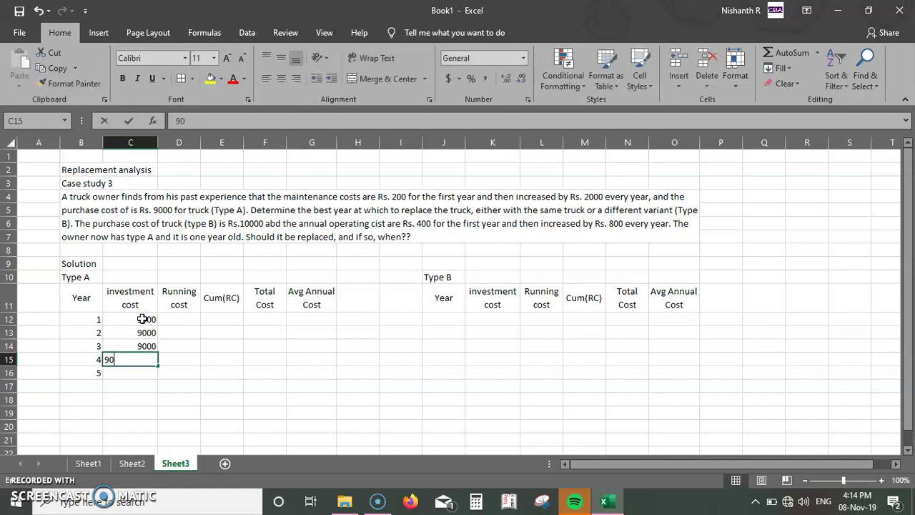